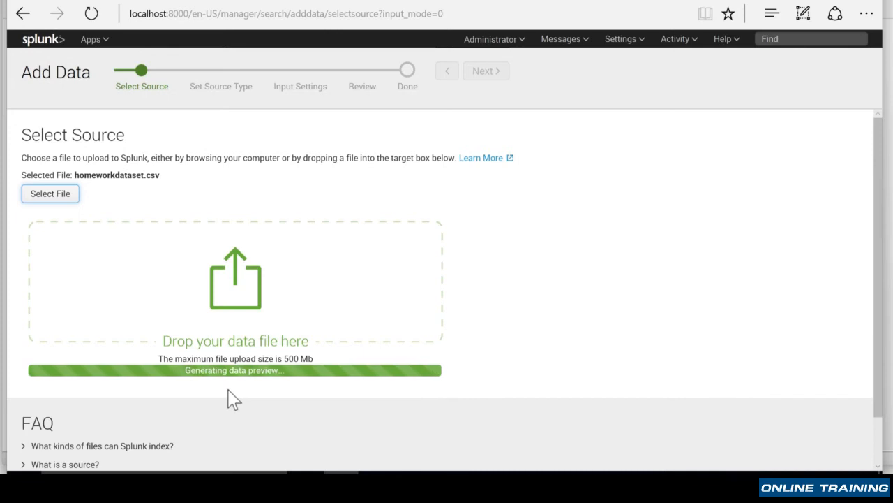
# Continue to the source type settings for homeworkdataset.csv and inspect the Timestamp, Delimited settings and Advanced sections.
pyautogui.click(483, 76)
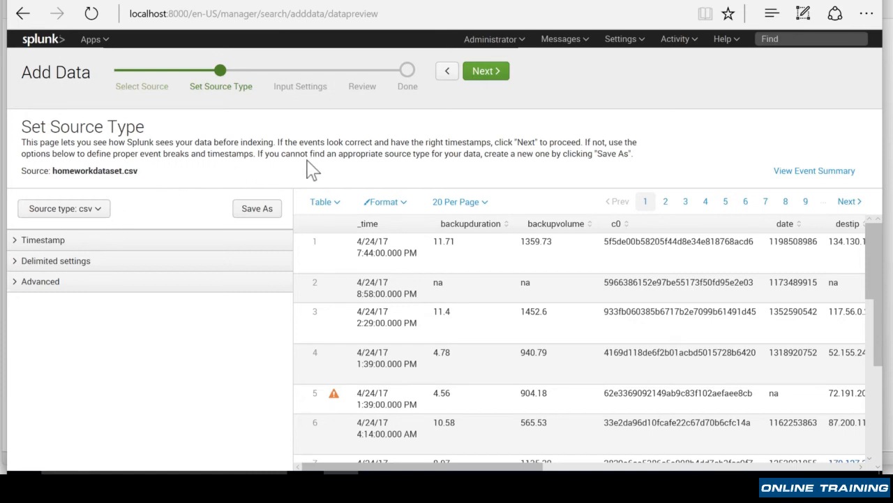
pyautogui.click(20, 243)
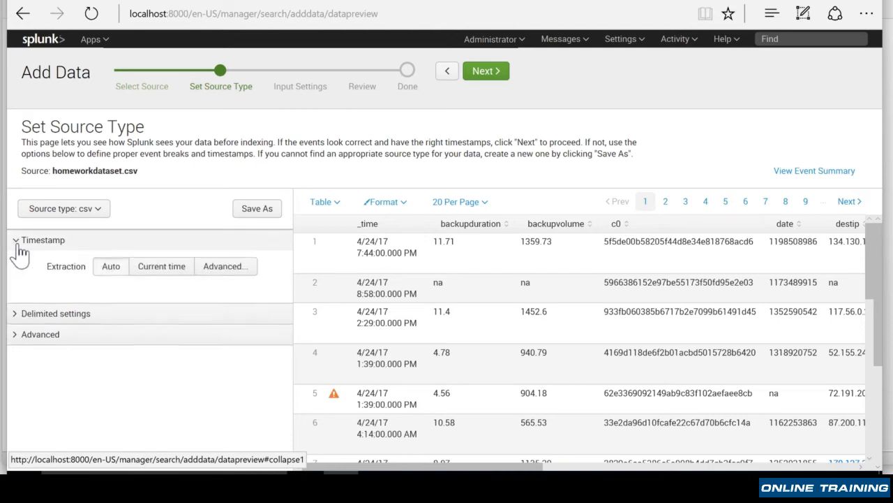
pyautogui.click(18, 245)
pyautogui.click(21, 264)
pyautogui.click(22, 265)
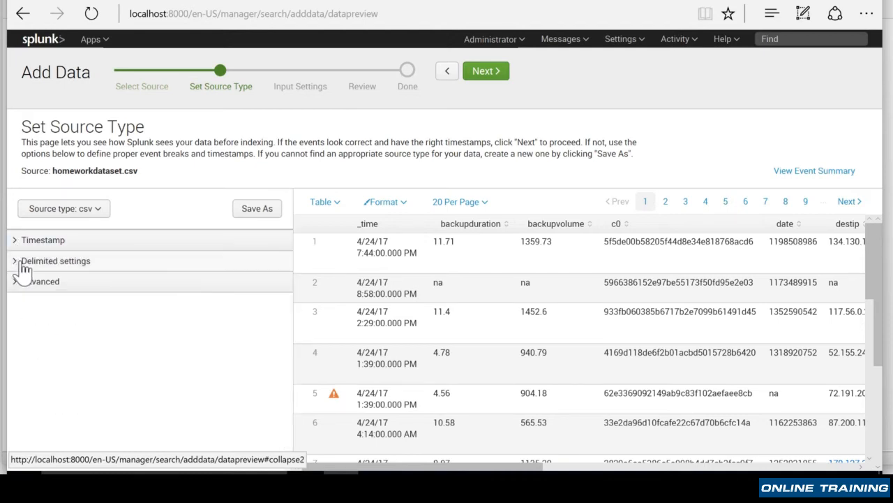
pyautogui.click(21, 285)
pyautogui.click(23, 286)
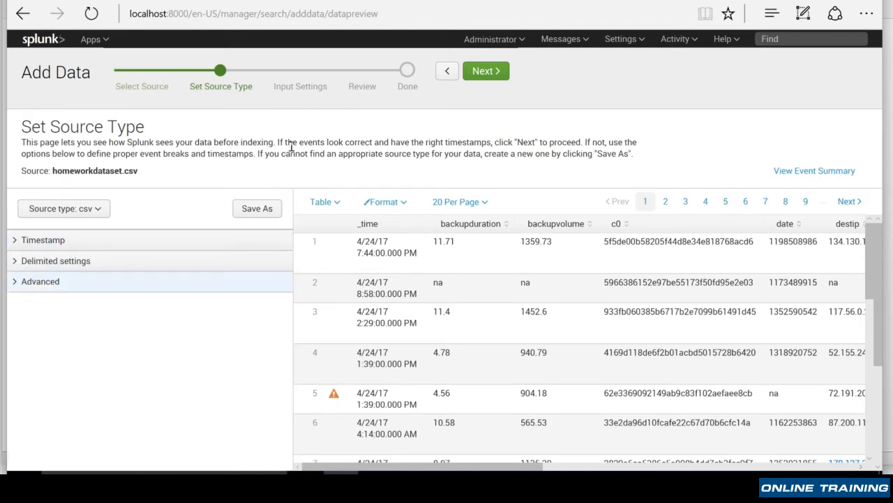
# Accept the csv source type and set the constant host field value to homework.
pyautogui.click(487, 74)
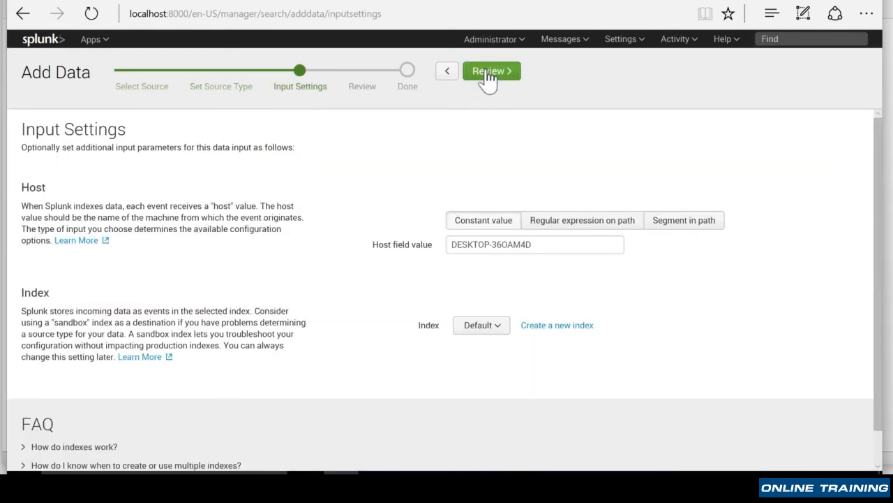
pyautogui.scroll(-1, 308, 218)
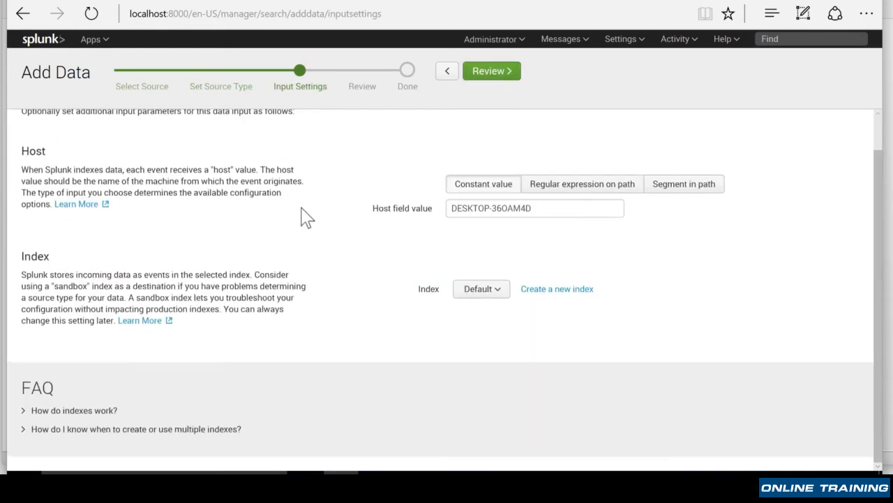
pyautogui.click(583, 207)
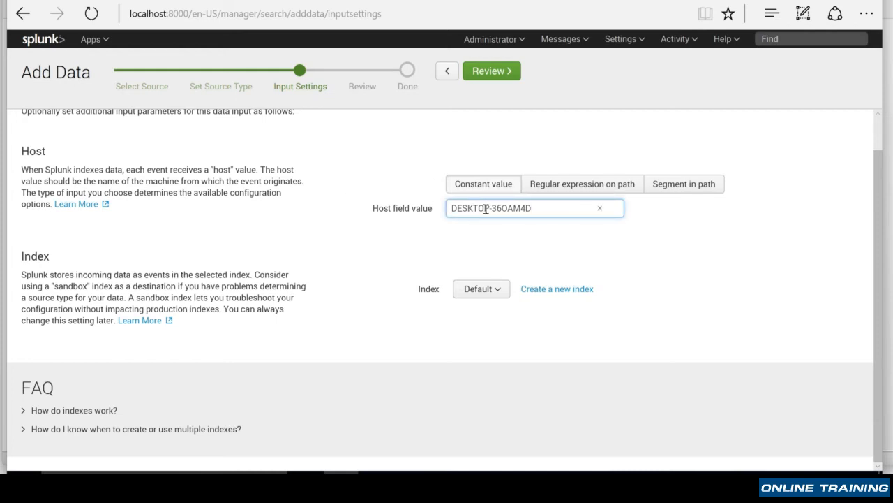
pyautogui.moveTo(559, 211); pyautogui.dragTo(435, 203)
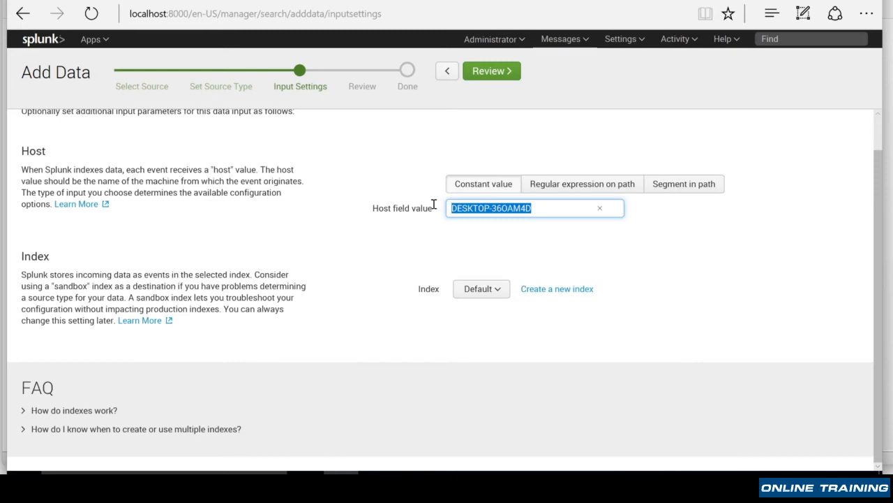
pyautogui.write('homework')
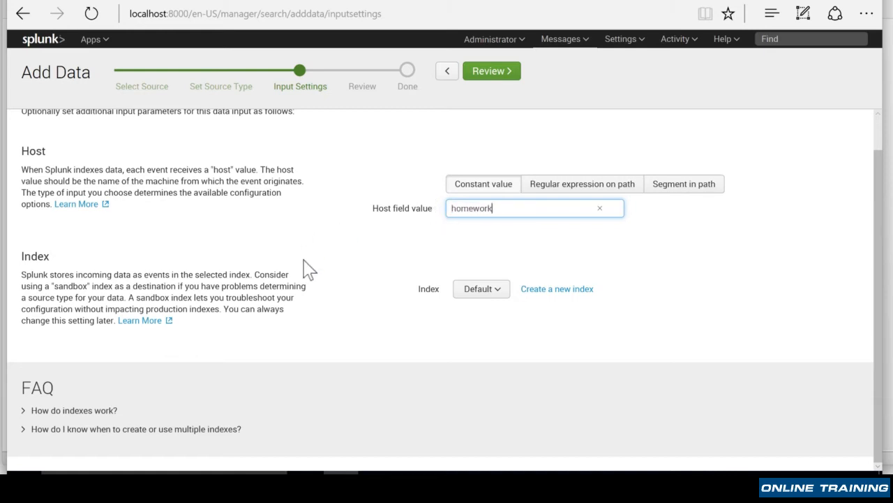
pyautogui.click(282, 298)
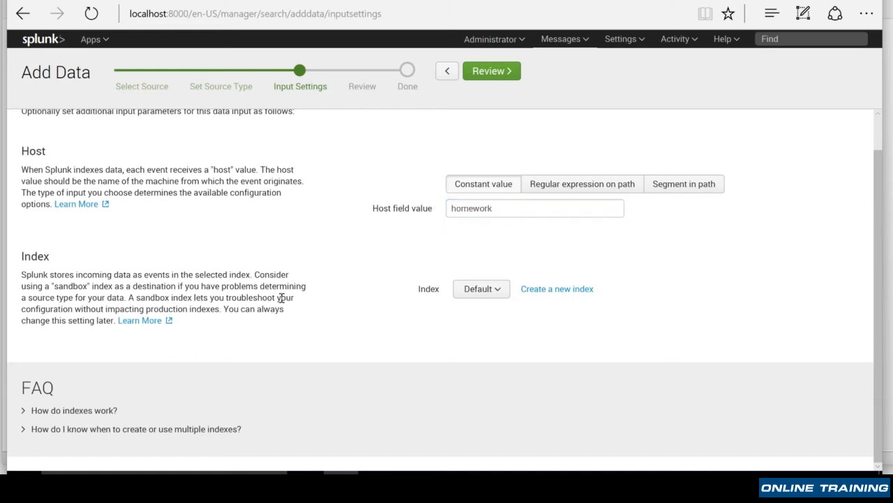
# Check the available indexes, keep Default, and submit the homeworkdataset.csv upload after the review.
pyautogui.click(494, 293)
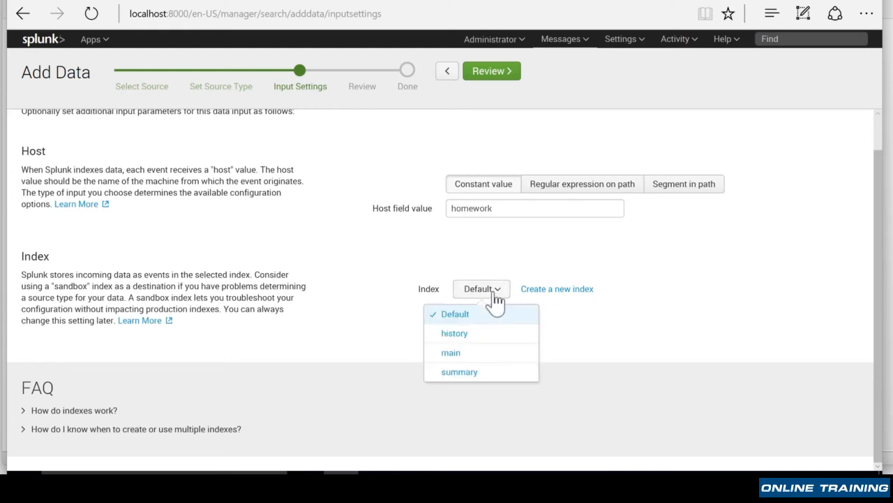
pyautogui.click(383, 342)
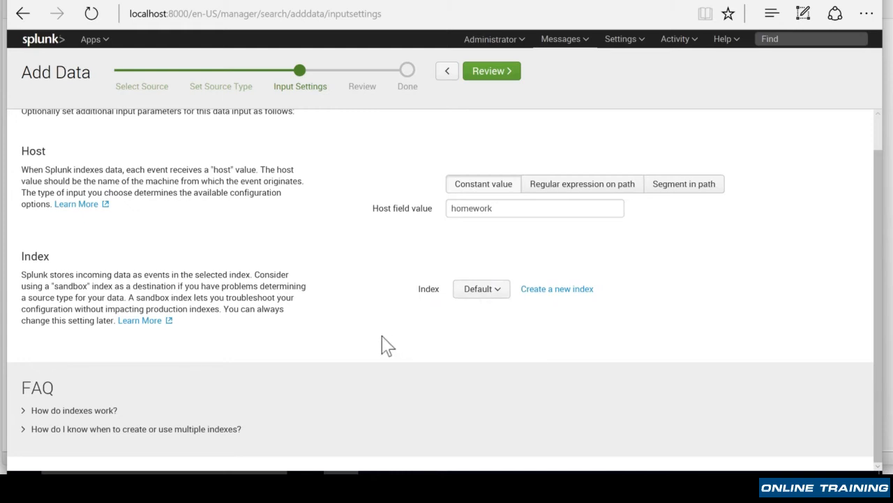
pyautogui.scroll(1, 487, 80)
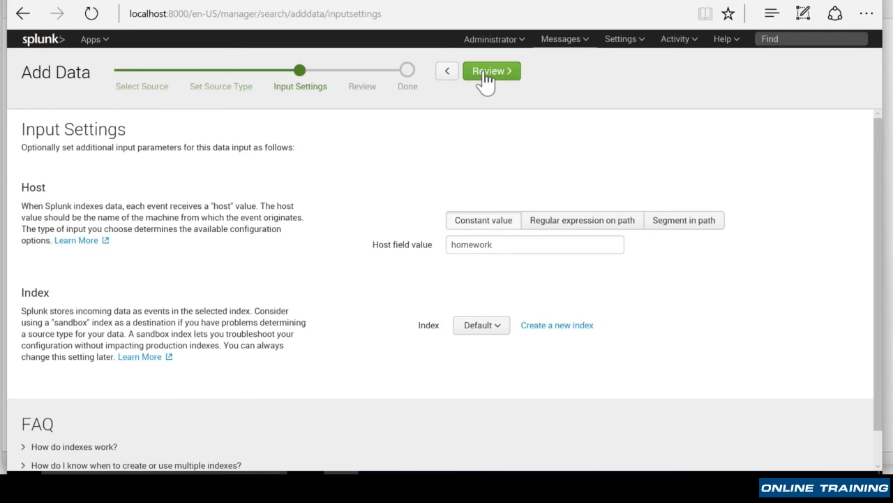
pyautogui.click(486, 72)
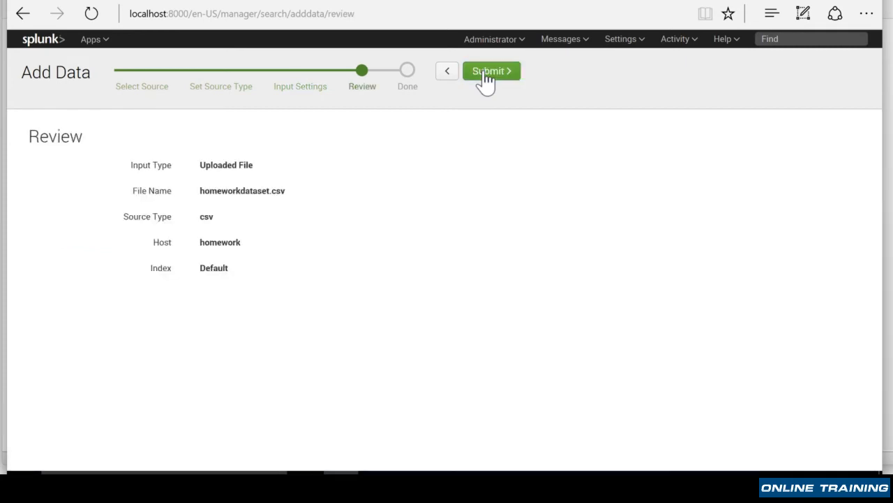
pyautogui.click(488, 74)
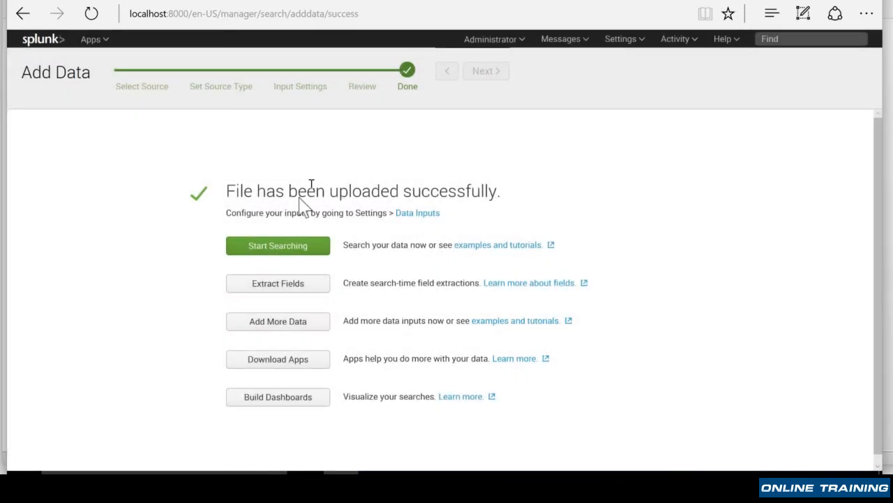
# Start searching the uploaded data and reduce the query to host="homework", running it over all time.
pyautogui.click(272, 248)
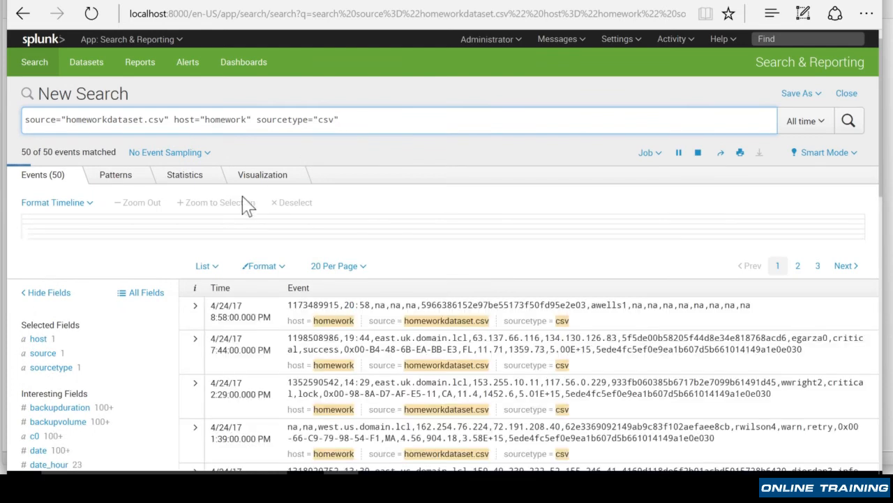
pyautogui.moveTo(253, 119); pyautogui.dragTo(357, 119)
pyautogui.press('BackSpace')
pyautogui.moveTo(172, 119); pyautogui.dragTo(12, 119)
pyautogui.press('BackSpace')
pyautogui.press('BackSpace')
pyautogui.press('Return')
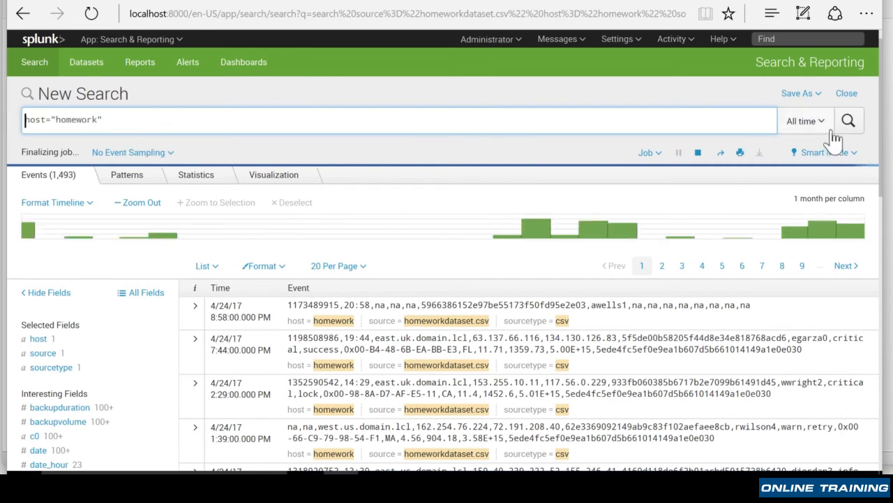
pyautogui.click(849, 122)
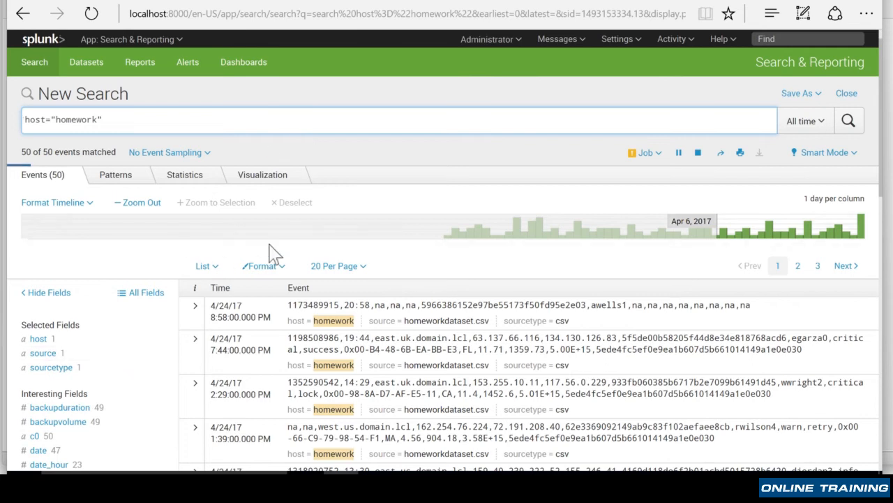
# Examine the returned events, the field values of the second event, and the lists of selected and interesting fields.
pyautogui.scroll(-5, 195, 260)
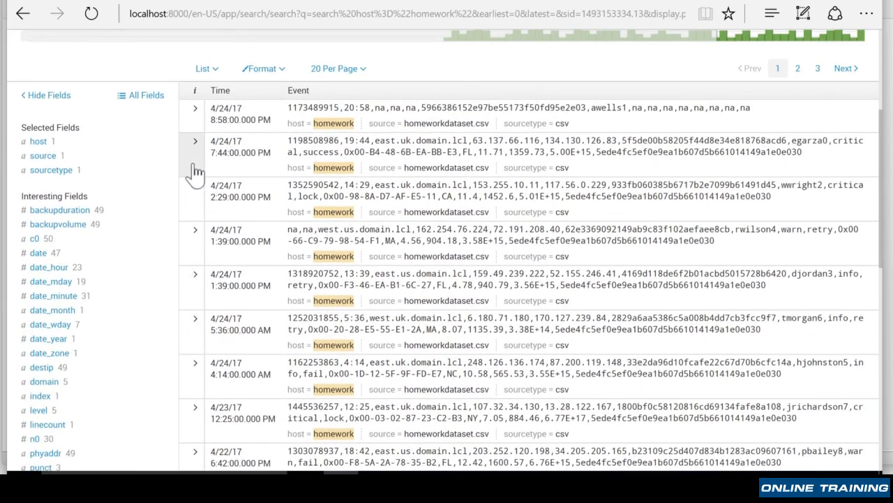
pyautogui.click(194, 171)
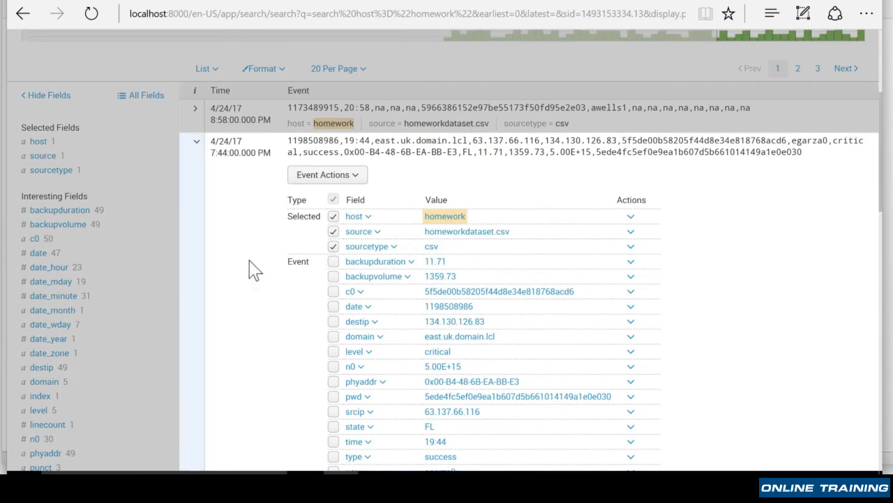
pyautogui.scroll(-3, 253, 269)
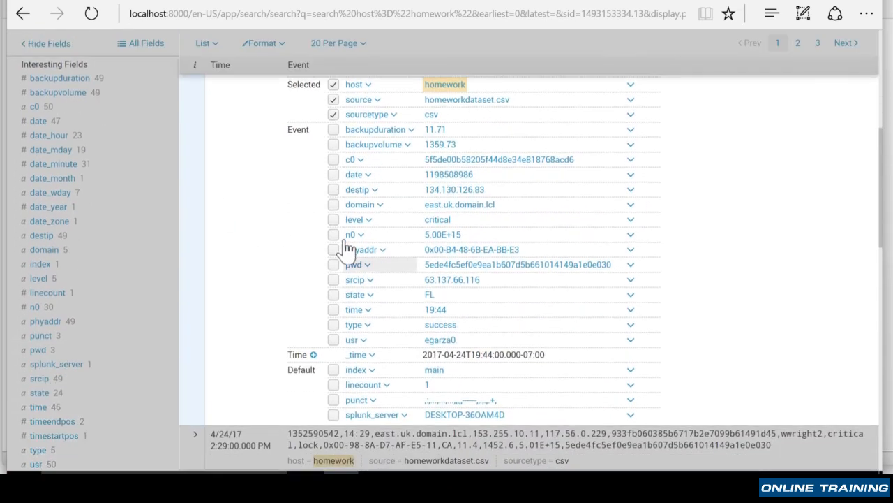
pyautogui.scroll(5, 263, 295)
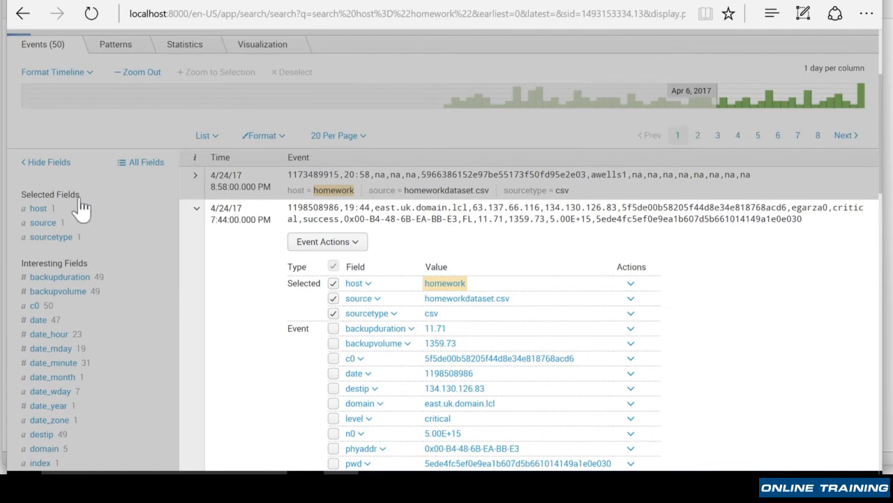
pyautogui.click(85, 195)
pyautogui.scroll(-2, 86, 194)
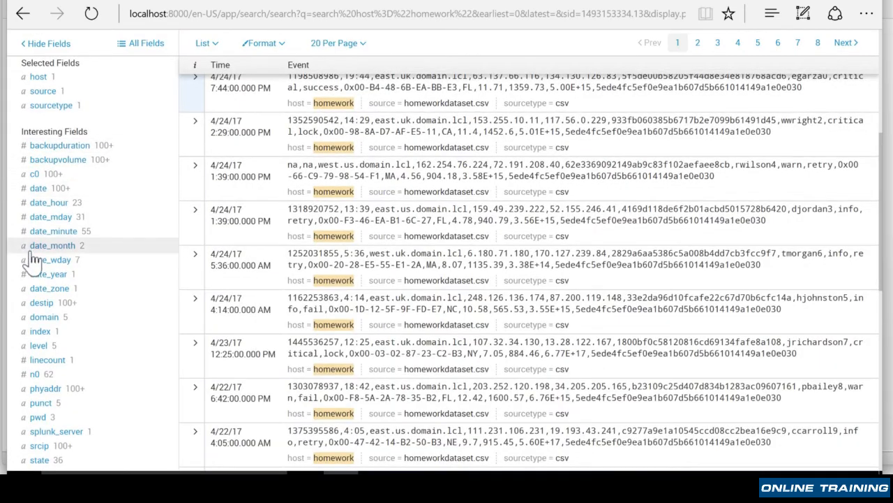
pyautogui.scroll(-7, 34, 324)
pyautogui.scroll(9, 34, 323)
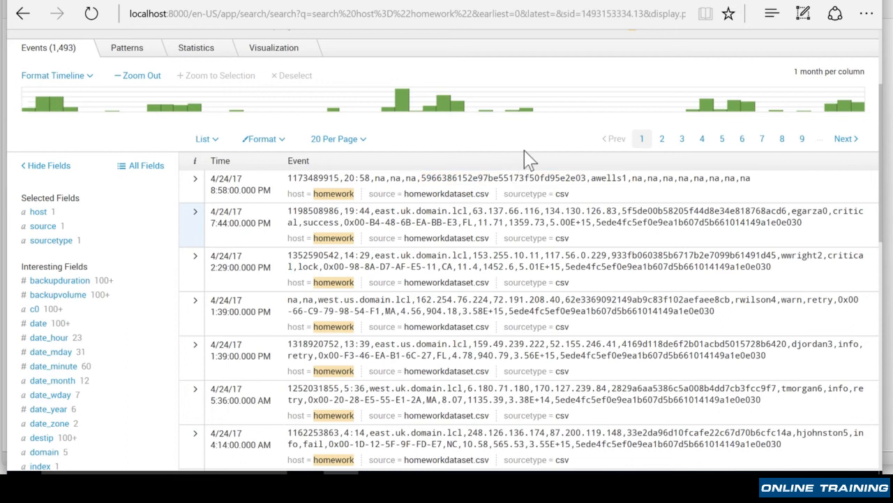
pyautogui.scroll(3, 573, 151)
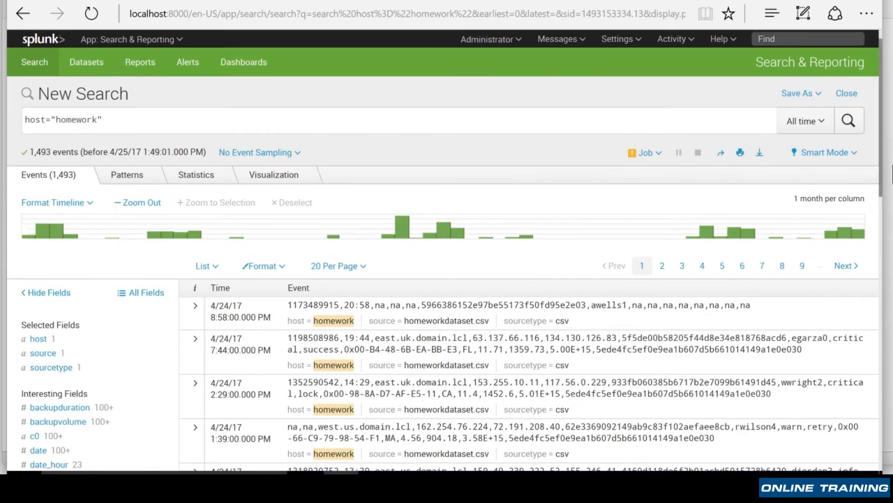
# Begin adding a new monitor data input with Files & Directories as its source.
pyautogui.click(841, 158)
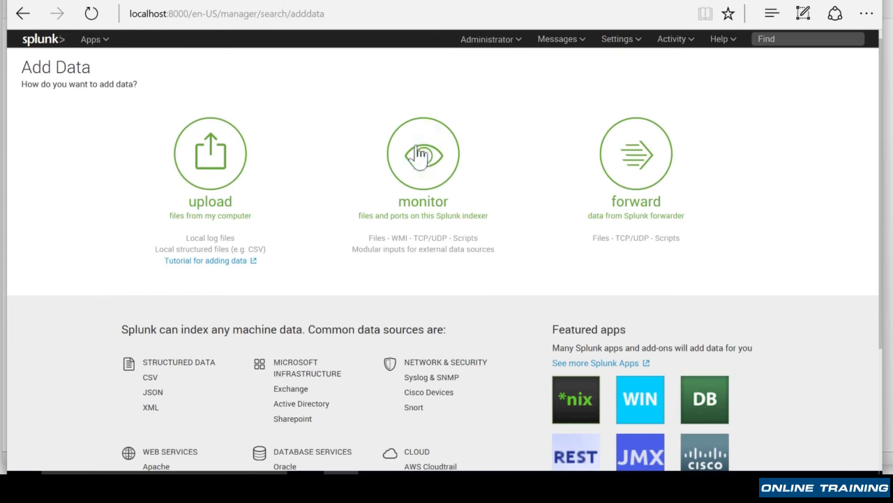
pyautogui.click(419, 158)
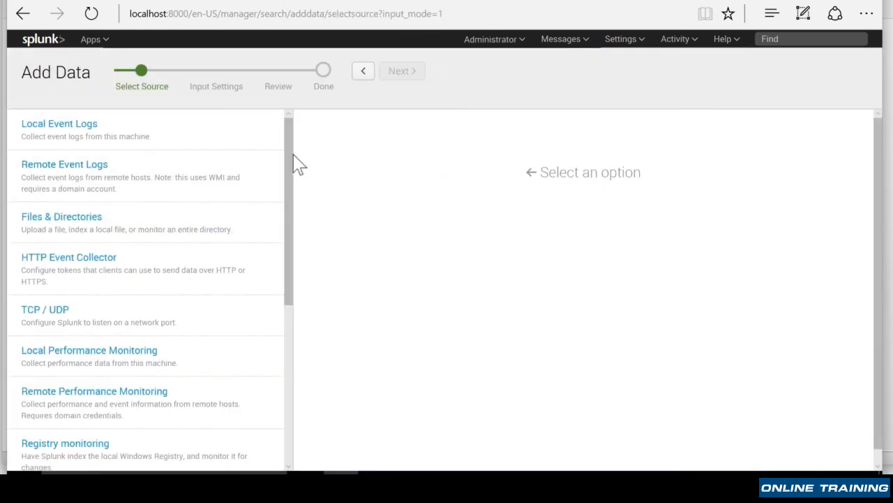
pyautogui.click(98, 221)
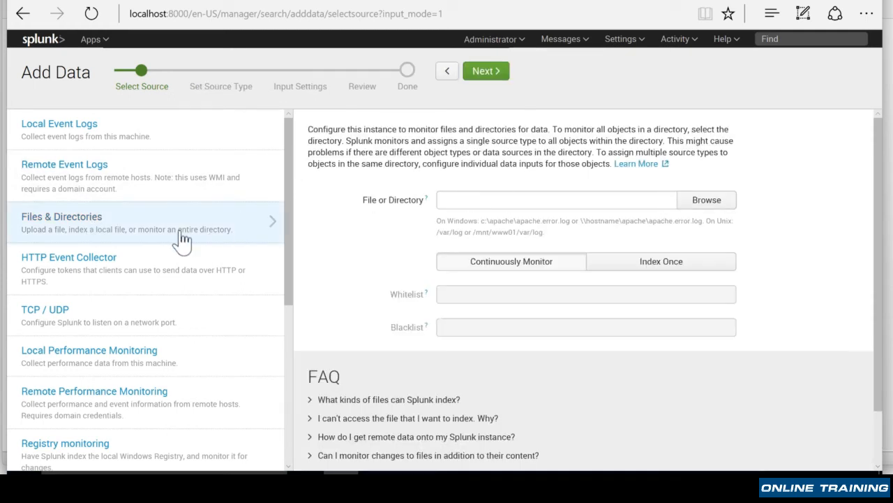
# Choose C:\Windows\diagnostics\index as the directory to monitor.
pyautogui.click(695, 206)
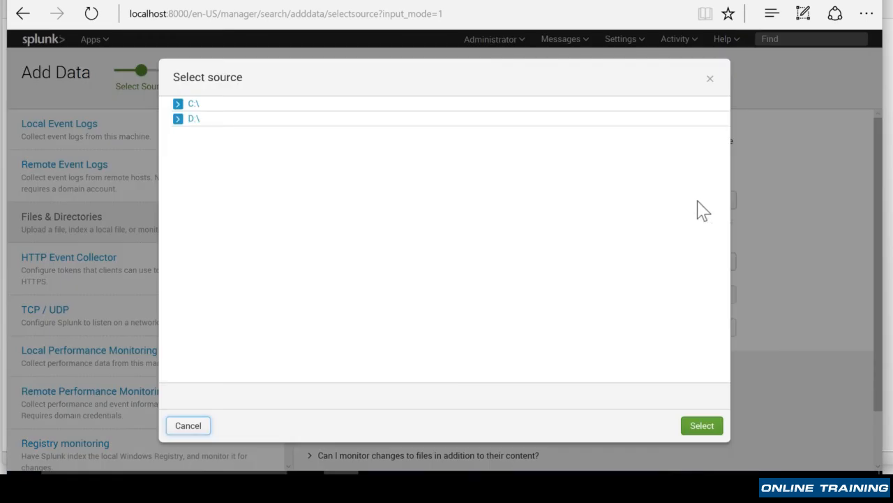
pyautogui.click(177, 104)
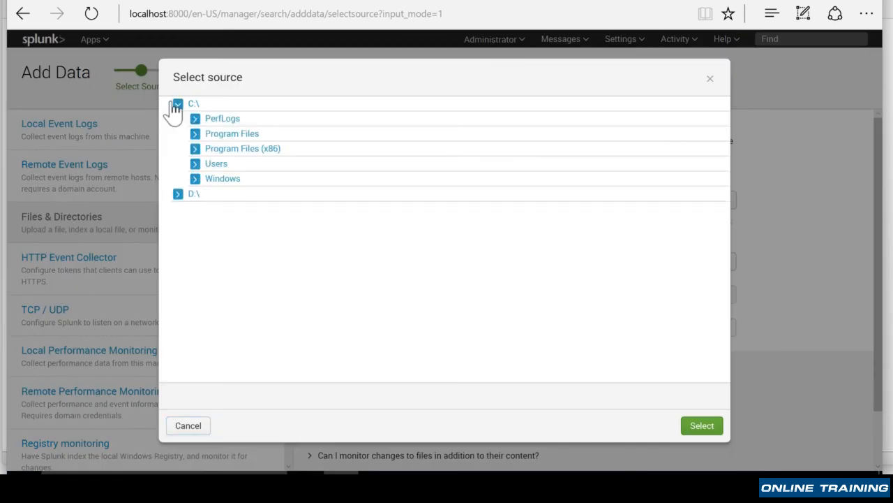
pyautogui.click(195, 180)
pyautogui.scroll(-1, 178, 231)
pyautogui.scroll(-3, 180, 230)
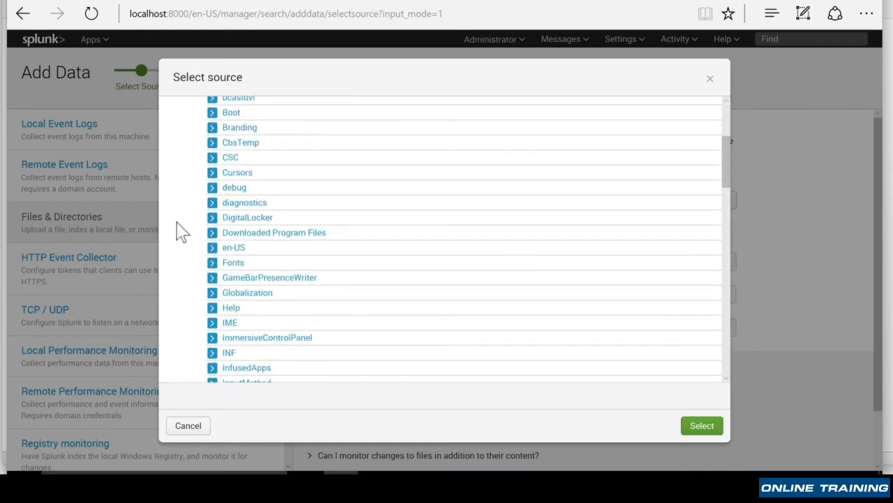
pyautogui.click(212, 202)
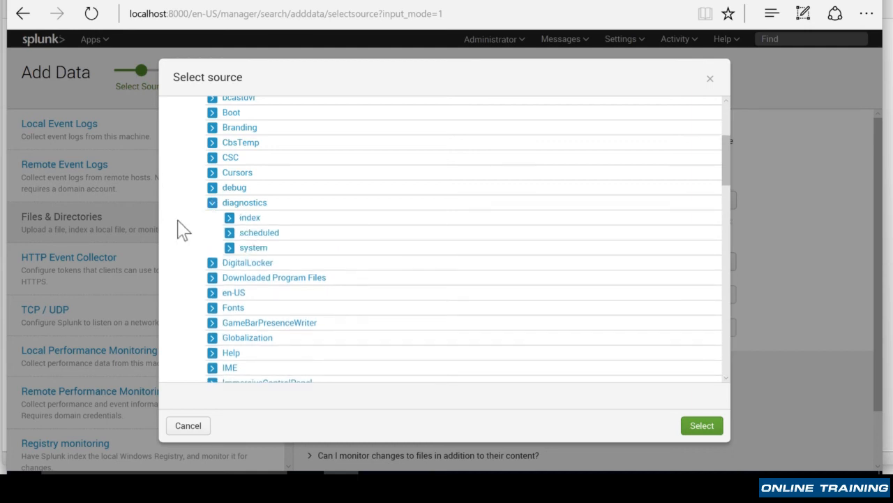
pyautogui.click(228, 218)
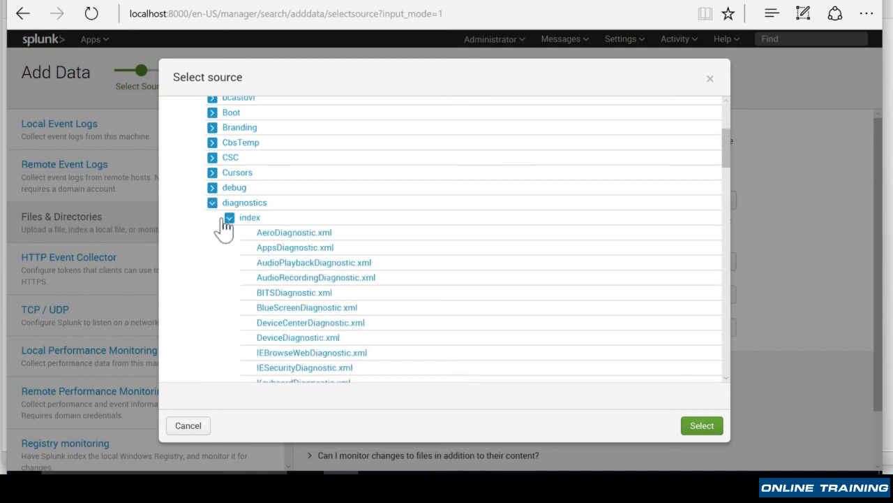
pyautogui.click(248, 218)
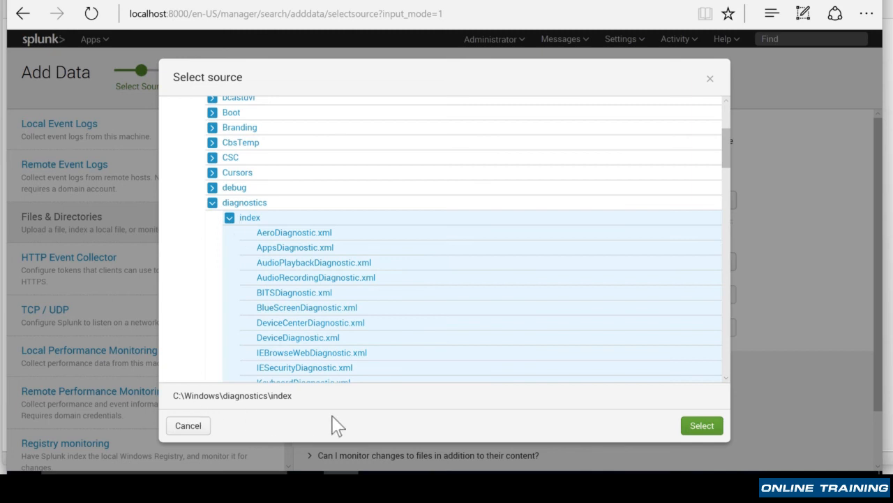
pyautogui.click(686, 427)
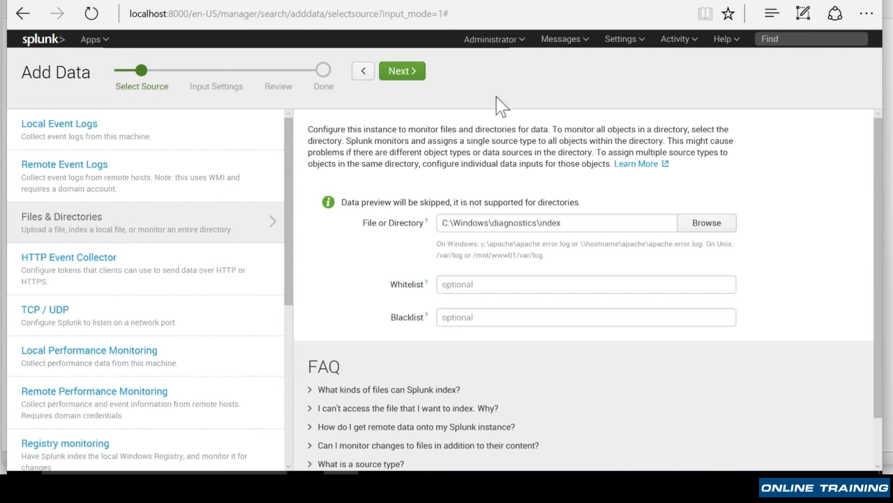
# Proceed to the input settings of the directory monitor and set the host field value to windows.
pyautogui.click(405, 74)
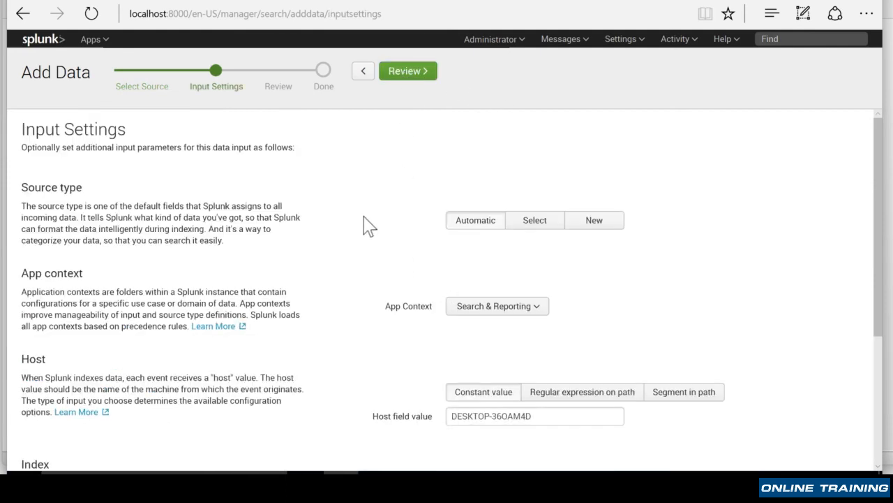
pyautogui.scroll(-3, 369, 225)
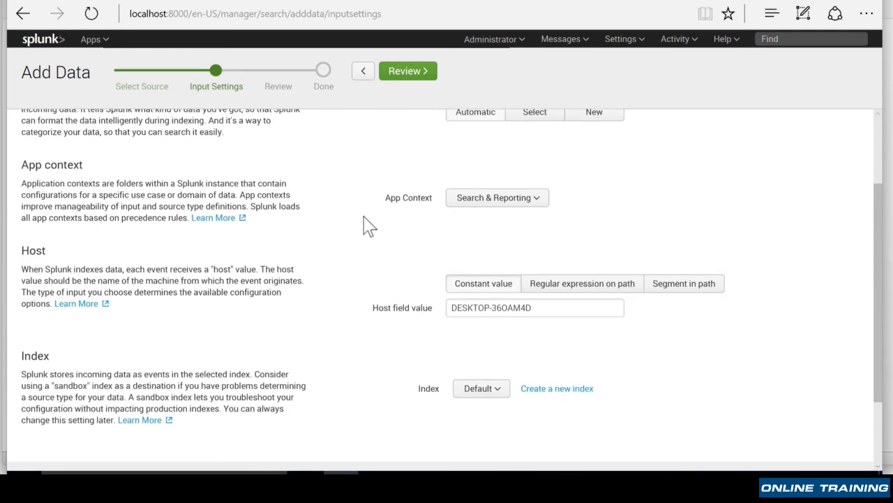
pyautogui.tripleClick(551, 312)
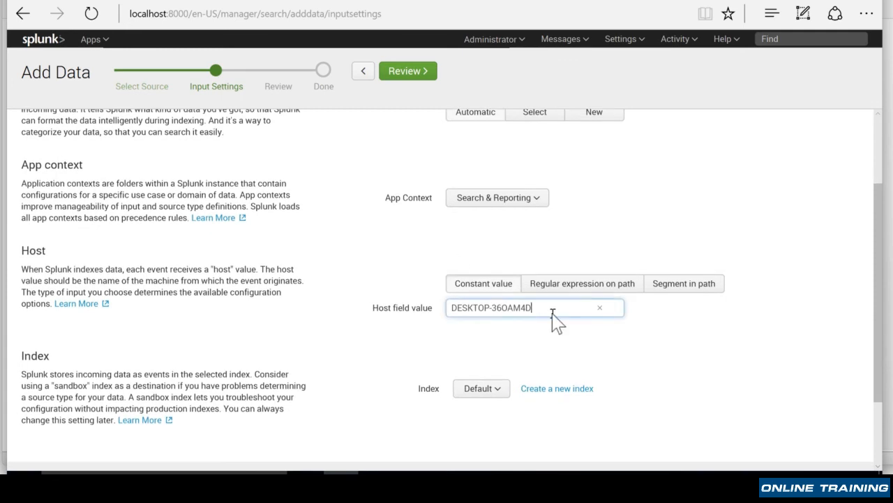
pyautogui.write('windows')
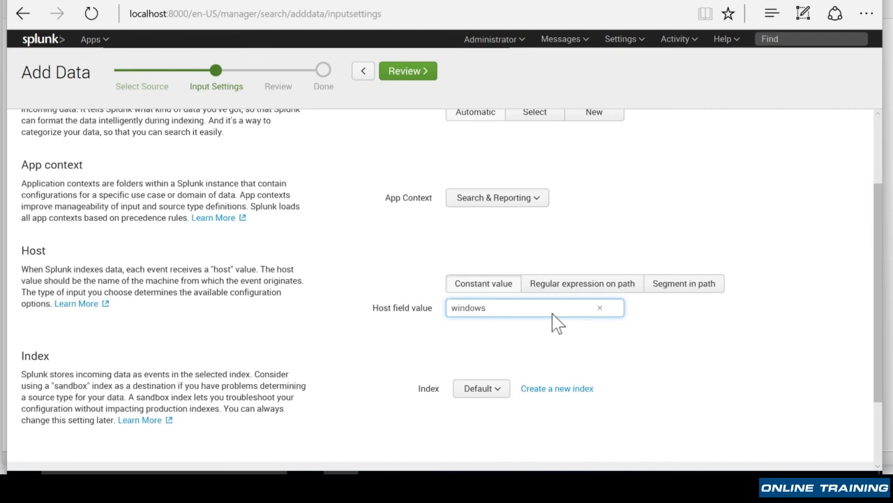
pyautogui.click(320, 374)
# Keep the default index, proceed to the review of the directory monitor input and submit it.
pyautogui.scroll(-1, 315, 371)
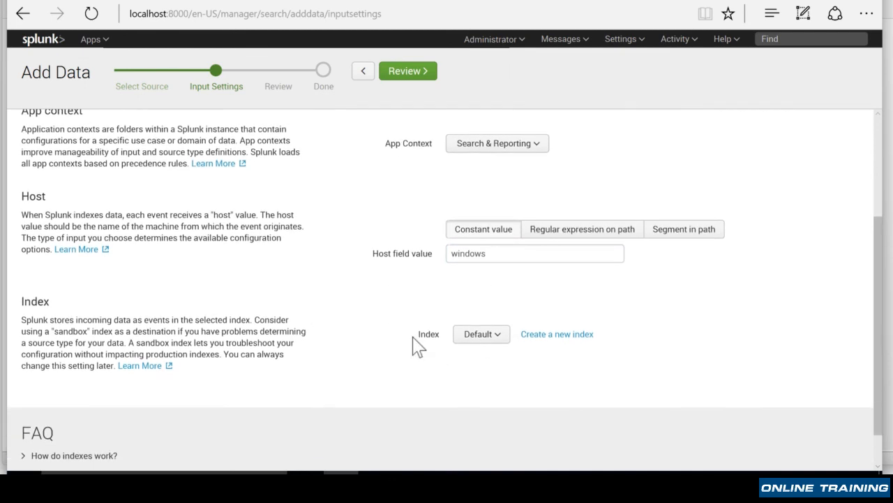
pyautogui.scroll(-1, 413, 343)
pyautogui.scroll(2, 413, 344)
pyautogui.click(407, 81)
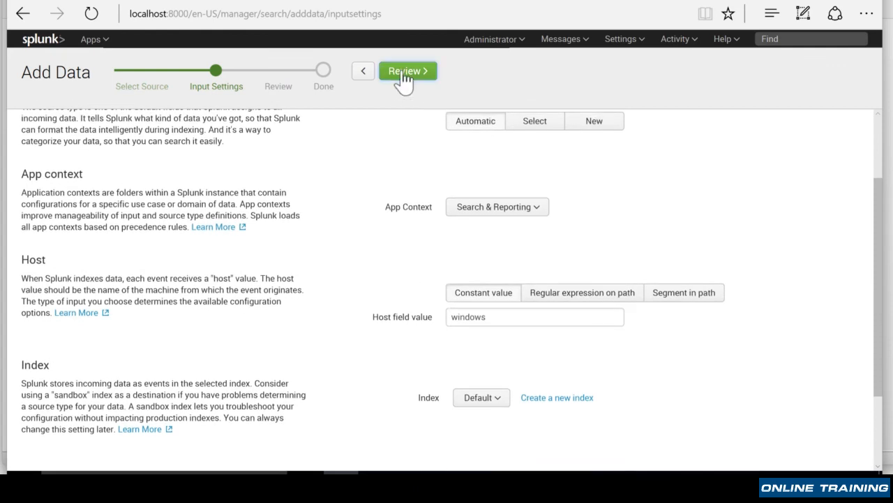
pyautogui.click(403, 76)
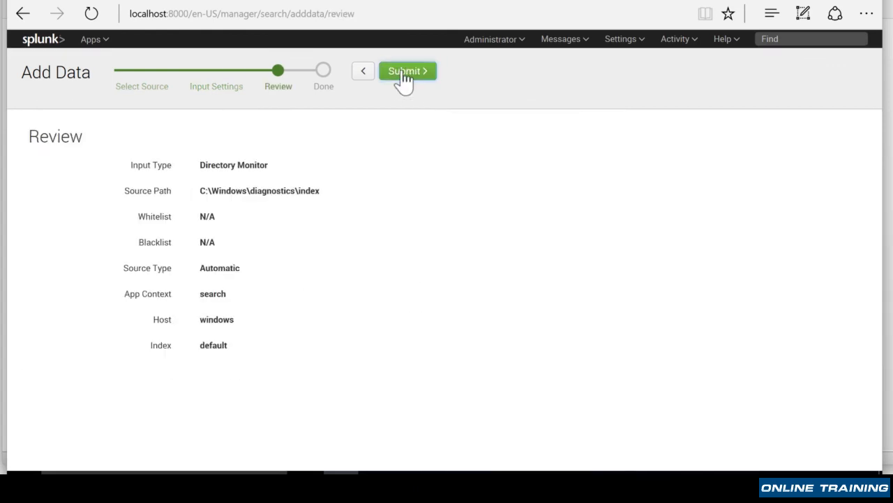
# Start searching the monitored directory's data and look through the returned events and the field lists.
pyautogui.click(250, 250)
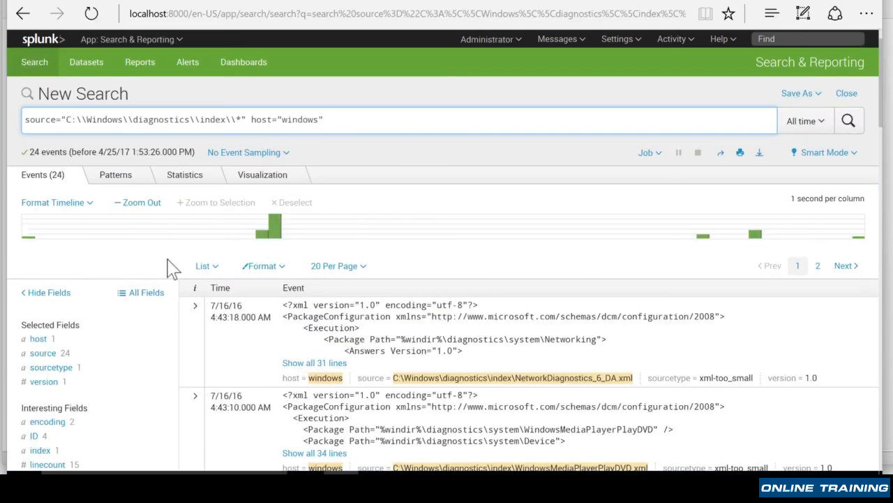
pyautogui.scroll(-3, 168, 267)
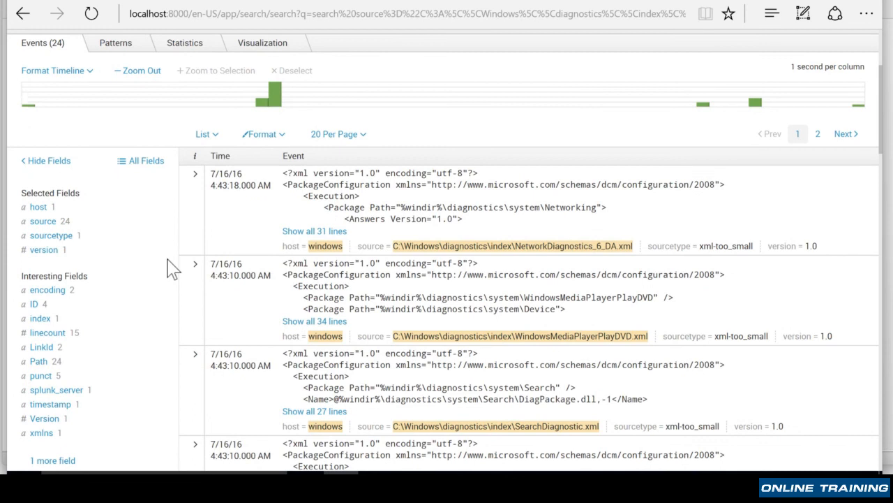
pyautogui.scroll(-3, 167, 267)
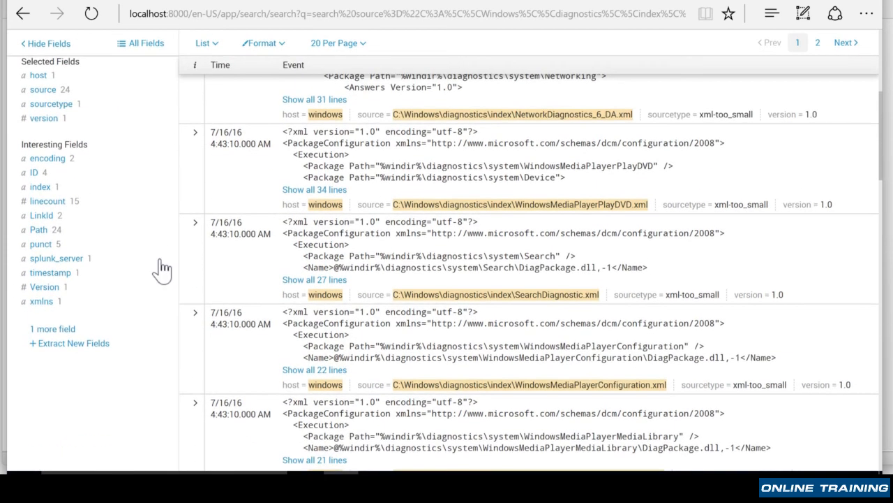
pyautogui.scroll(6, 162, 268)
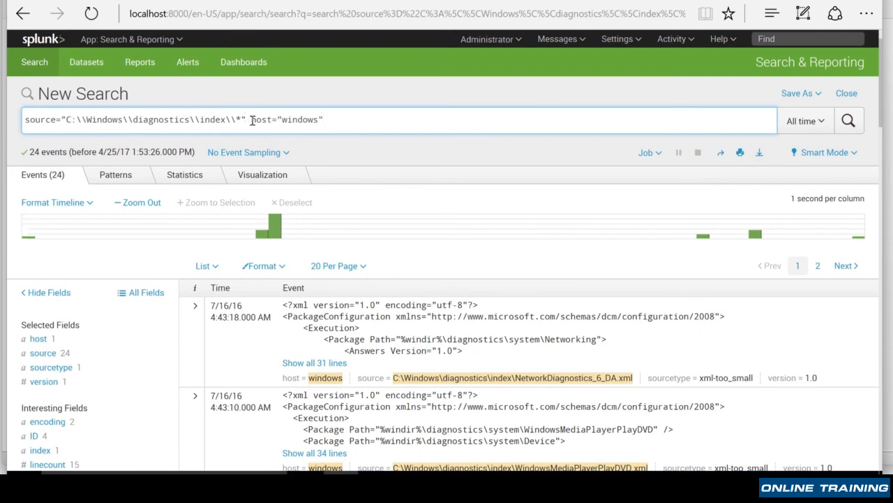
# Remove the source filter from the query, leaving host="windows", and run the search over all time.
pyautogui.moveTo(248, 120); pyautogui.dragTo(13, 118)
pyautogui.press('BackSpace')
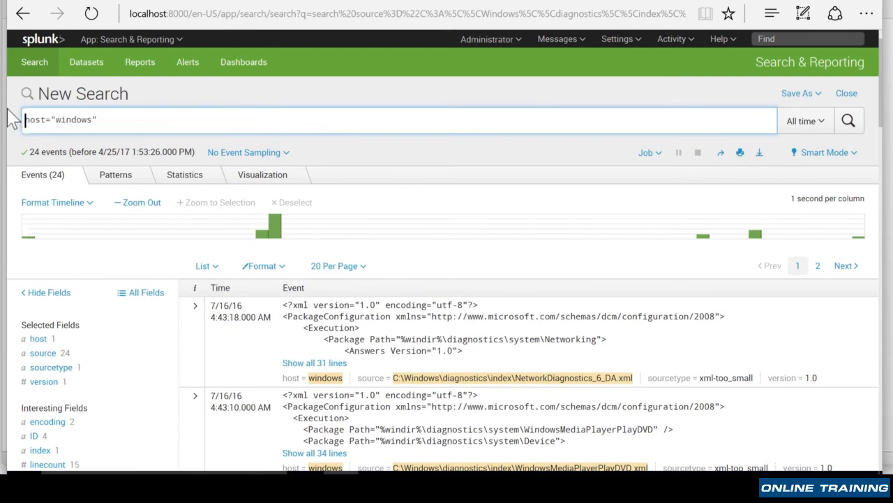
pyautogui.press('Return')
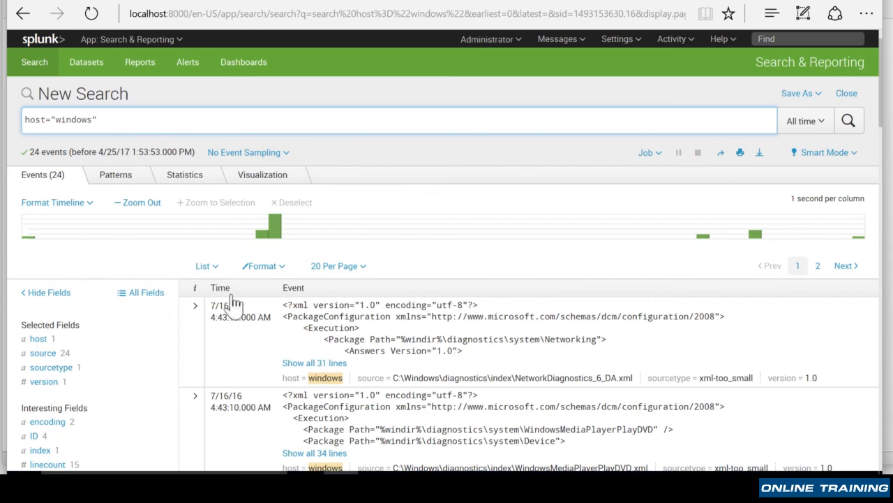
pyautogui.scroll(-3, 128, 336)
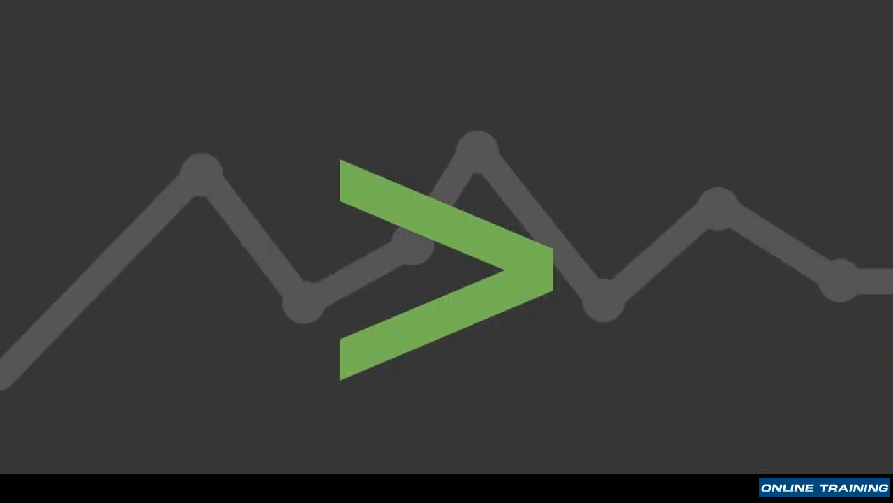